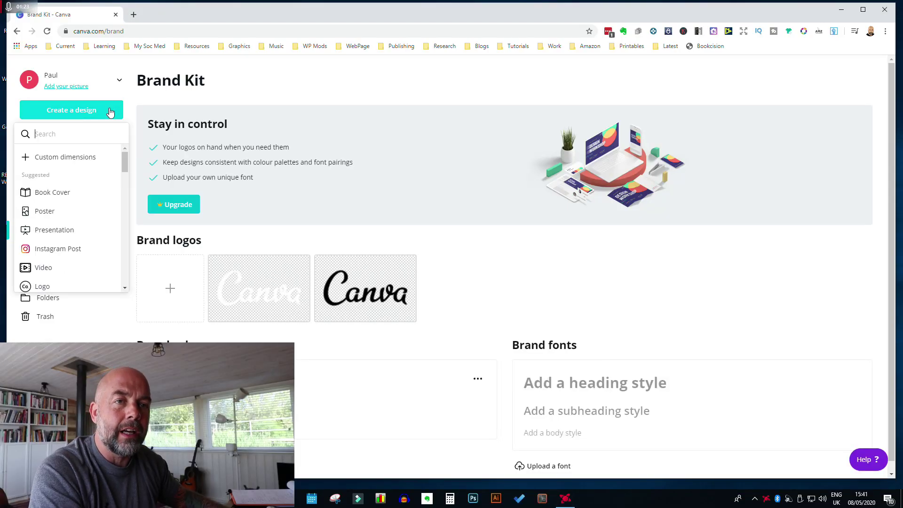
Create a blank custom-size design measuring 8 × 11.5 inches.
{"action": "left_click", "coordinate": [57, 158]}
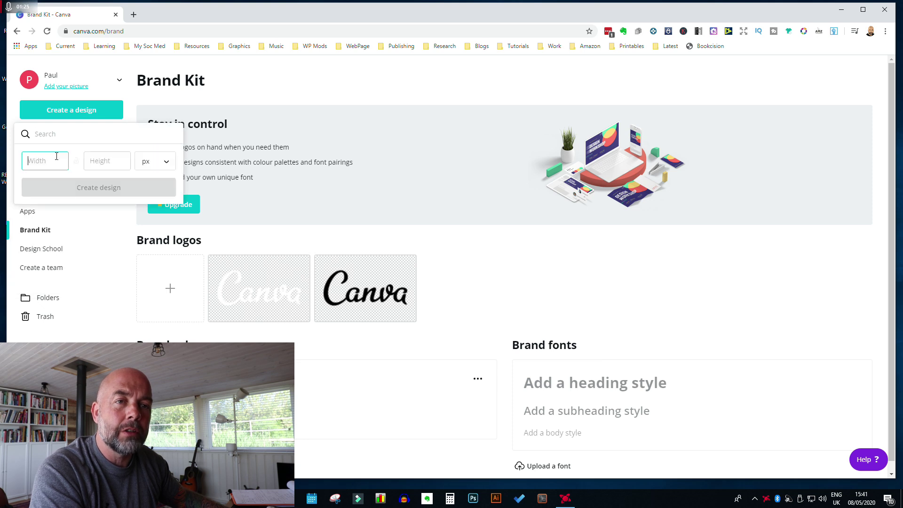
{"action": "left_click", "coordinate": [168, 164]}
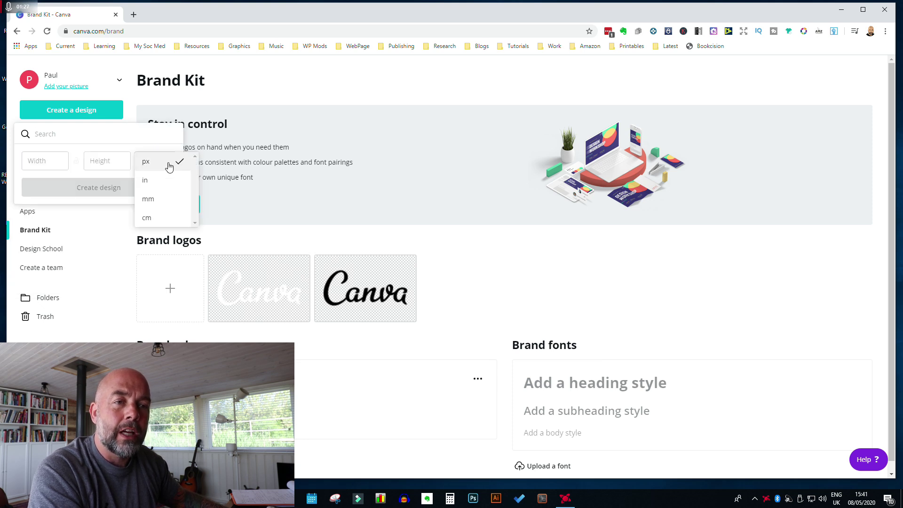
{"action": "left_click", "coordinate": [141, 181]}
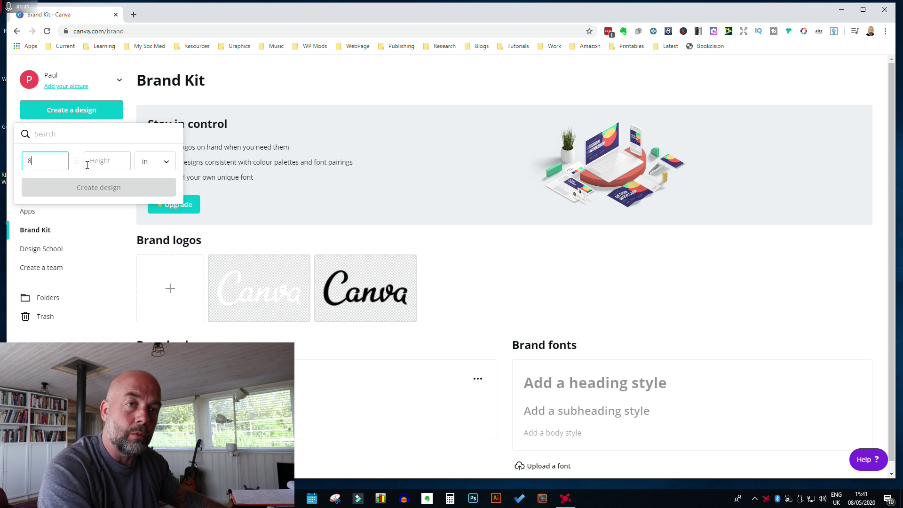
{"action": "left_click", "coordinate": [112, 162]}
{"action": "type", "text": "11.5"}
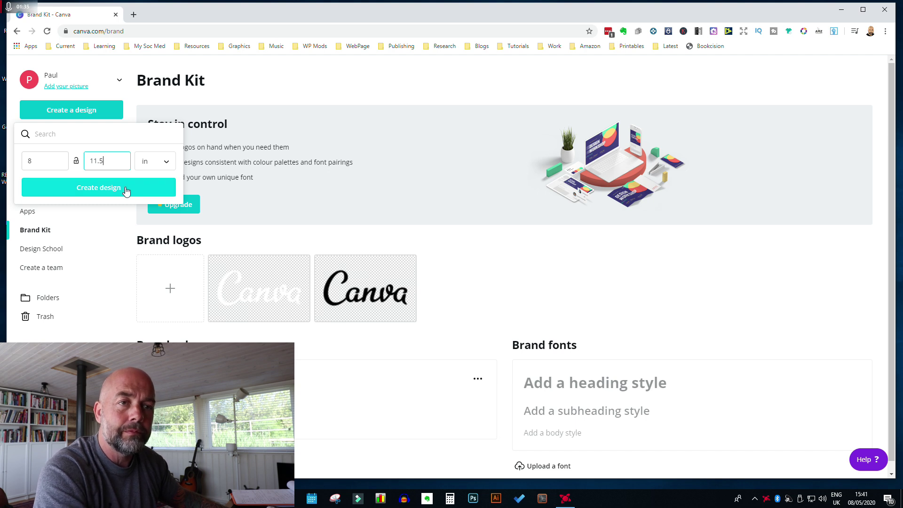
{"action": "left_click", "coordinate": [126, 187]}
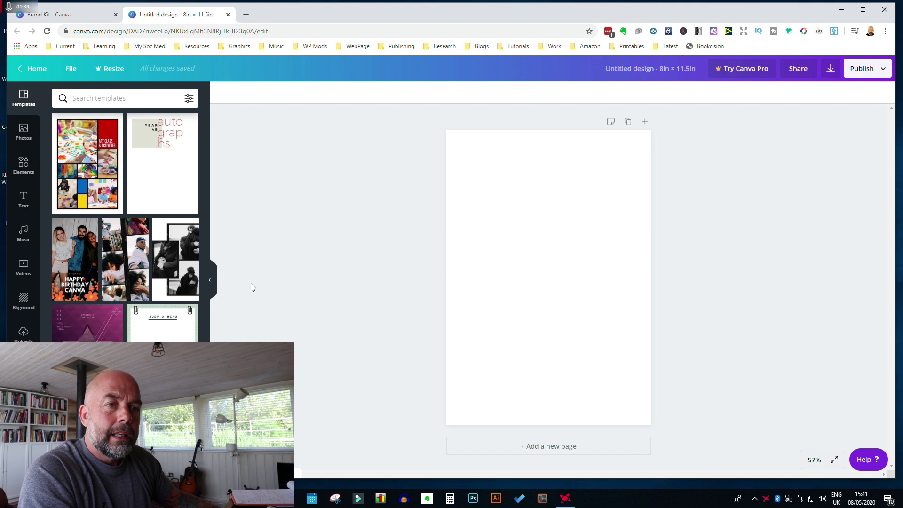
Add a subheading text box, replace its text with 1 and widen the box slightly.
{"action": "left_click", "coordinate": [23, 199]}
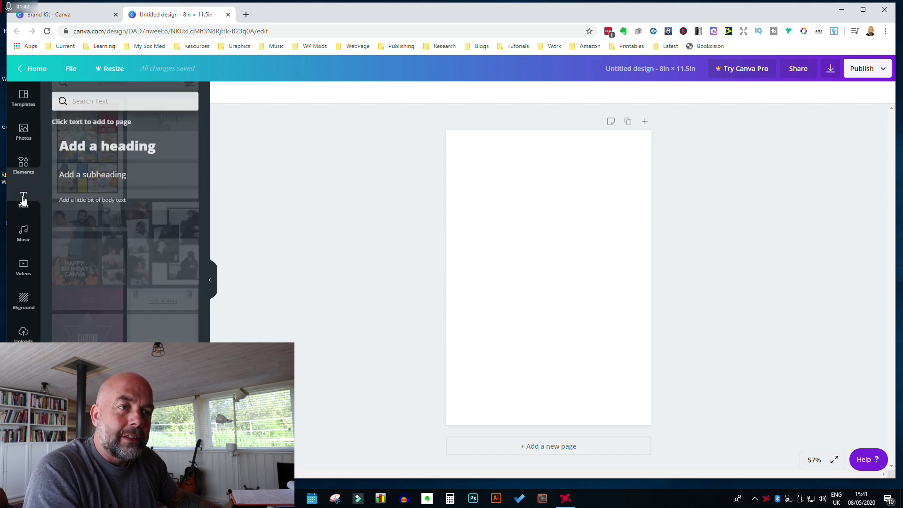
{"action": "left_click", "coordinate": [94, 174]}
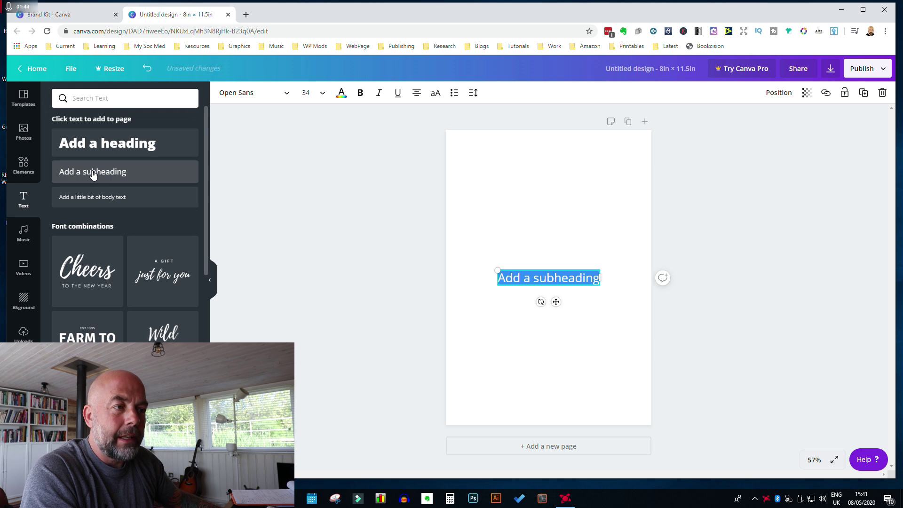
{"action": "triple_click", "coordinate": [557, 280]}
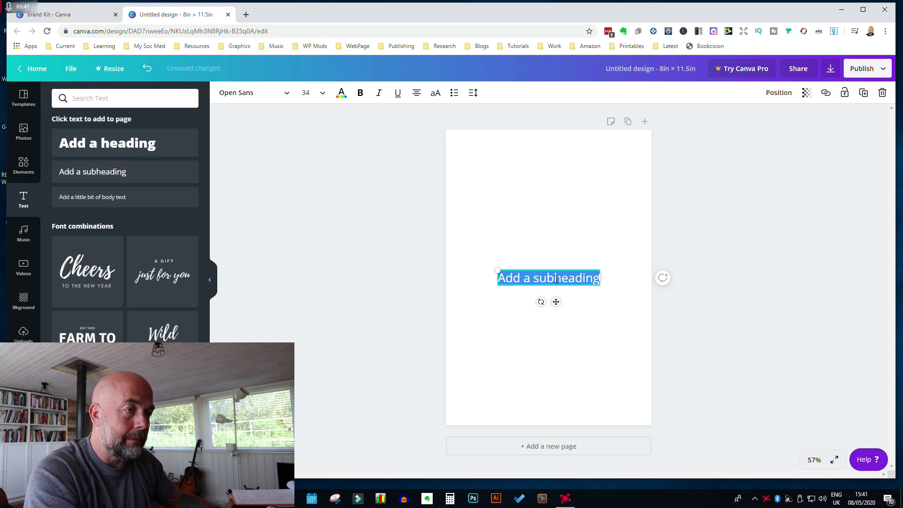
{"action": "type", "text": "1"}
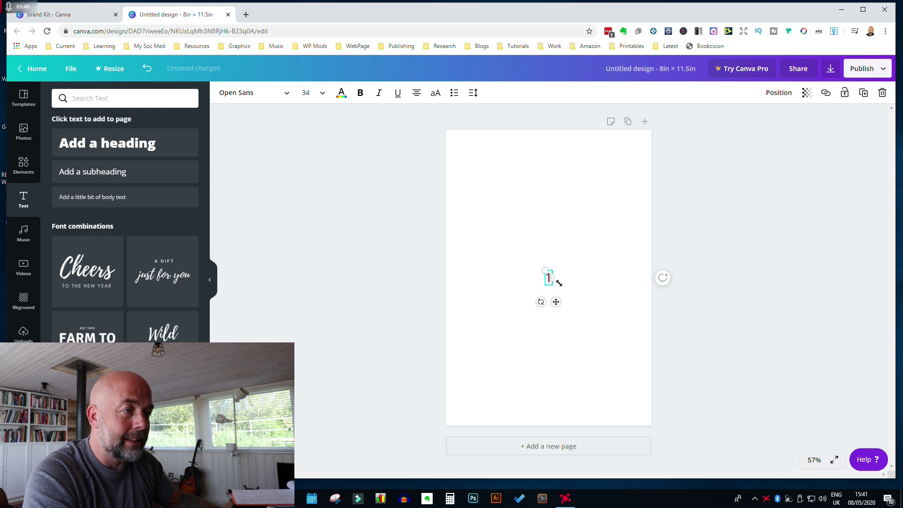
{"action": "mouse_move", "coordinate": [552, 277]}
{"action": "left_mouse_down"}
{"action": "mouse_move", "coordinate": [582, 280]}
{"action": "mouse_move", "coordinate": [548, 274]}
{"action": "mouse_move", "coordinate": [556, 278]}
{"action": "left_mouse_up"}
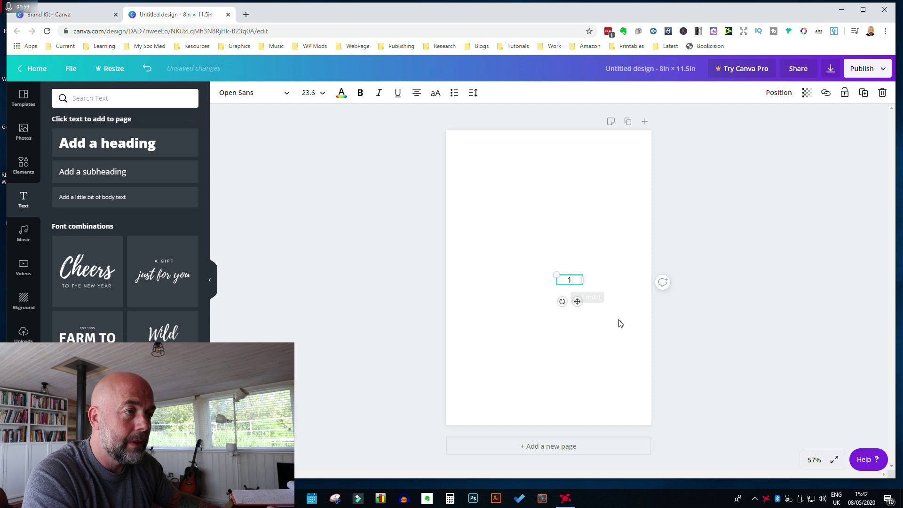
Move the 1 to the bottom-right corner and place a duplicate in the bottom-left corner.
{"action": "left_click", "coordinate": [623, 281]}
{"action": "left_click", "coordinate": [570, 281]}
{"action": "left_click_drag", "start_coordinate": [570, 280], "coordinate": [634, 412]}
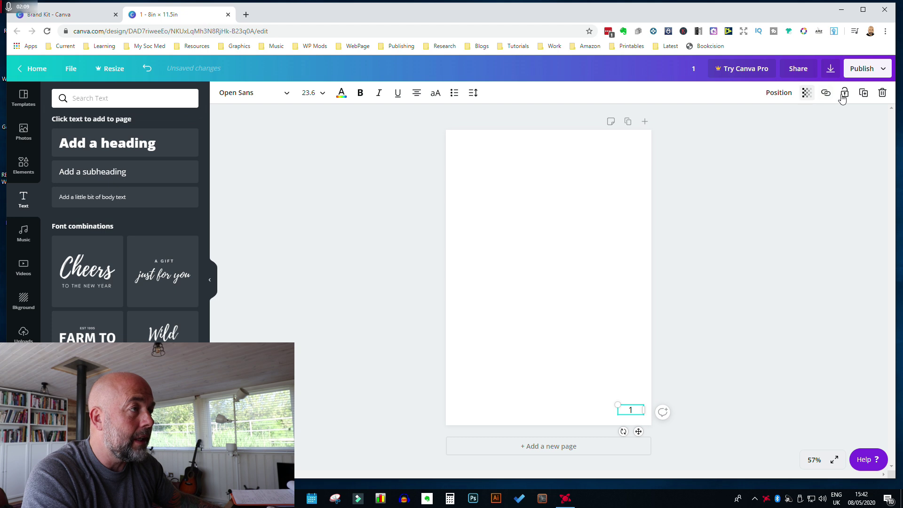
{"action": "left_click", "coordinate": [864, 93]}
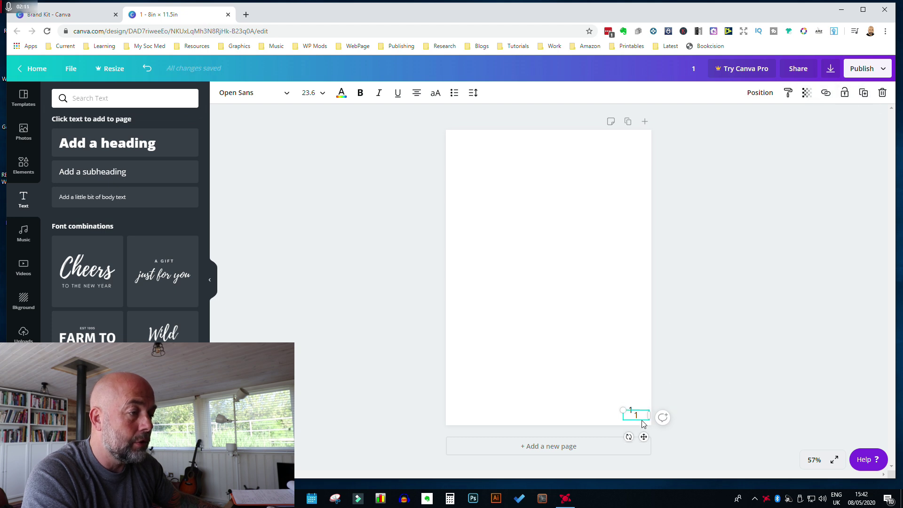
{"action": "left_click_drag", "start_coordinate": [641, 418], "coordinate": [472, 411]}
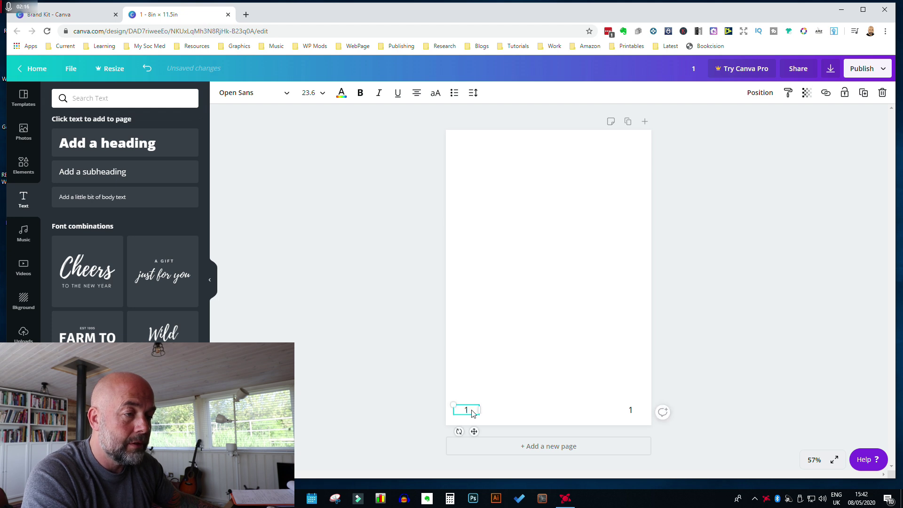
{"action": "left_click", "coordinate": [769, 406]}
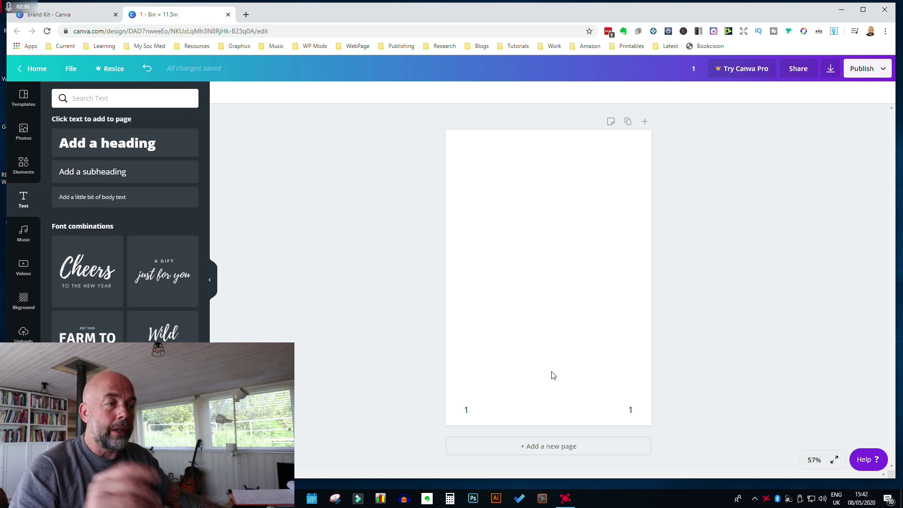
Copy the numbered page repeatedly until the design has 13 pages.
{"action": "left_click", "coordinate": [629, 123]}
{"action": "left_click", "coordinate": [611, 122]}
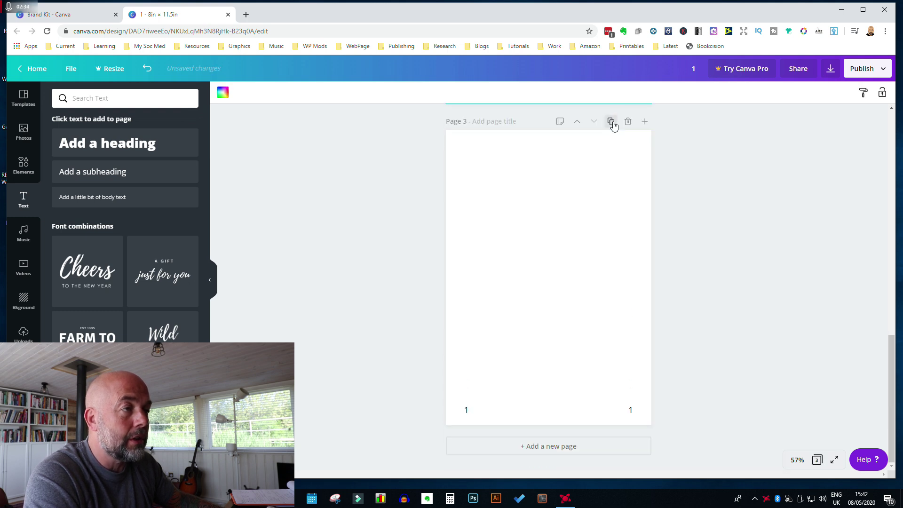
{"action": "left_click", "coordinate": [614, 124]}
{"action": "left_click", "coordinate": [613, 124]}
{"action": "left_click", "coordinate": [613, 124]}
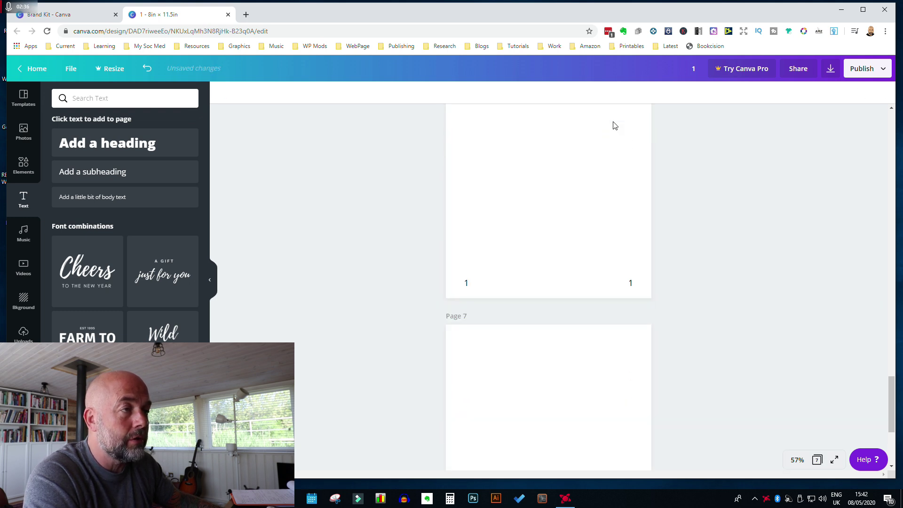
{"action": "left_click", "coordinate": [613, 124]}
{"action": "left_click", "coordinate": [612, 123]}
{"action": "left_click", "coordinate": [613, 123]}
{"action": "left_click", "coordinate": [612, 123]}
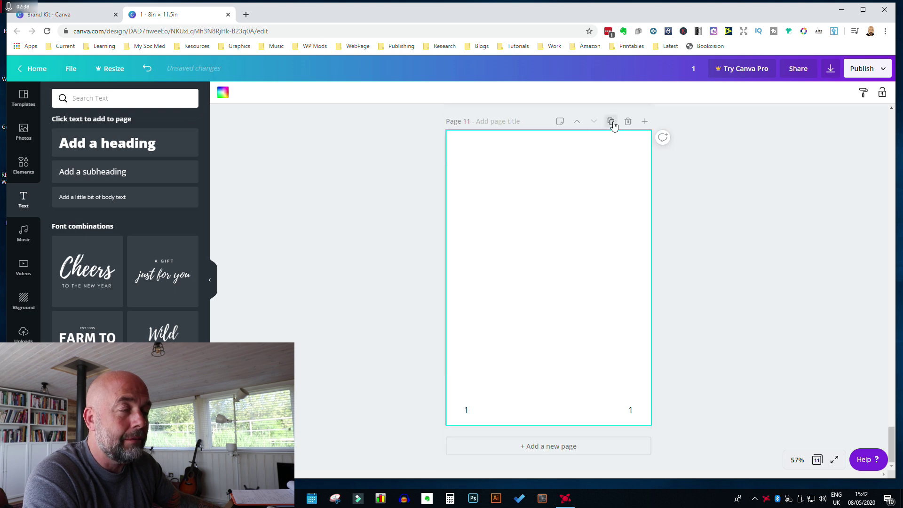
{"action": "left_click", "coordinate": [613, 123]}
{"action": "left_click", "coordinate": [612, 123]}
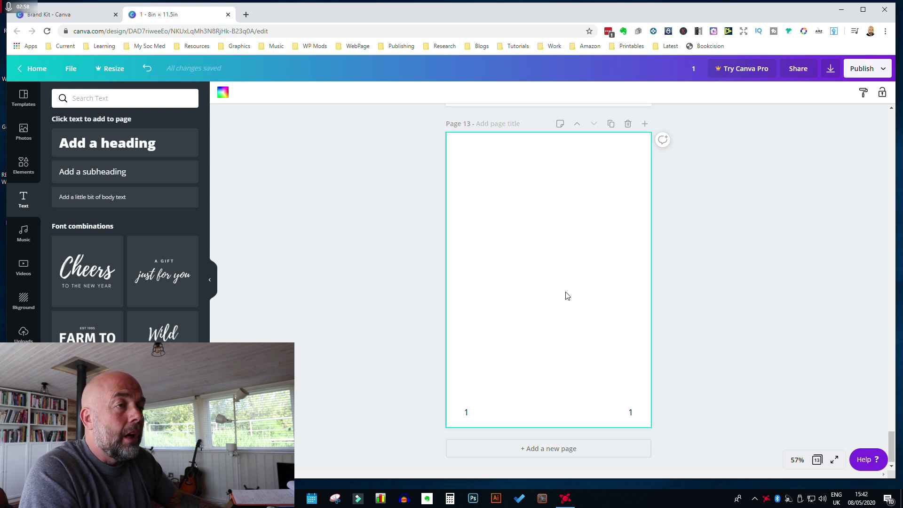
Delete the left-corner page number on page 1.
{"action": "scroll", "coordinate": [566, 297], "scroll_direction": "up", "scroll_amount": 20}
{"action": "scroll", "coordinate": [570, 297], "scroll_direction": "down", "scroll_amount": 3}
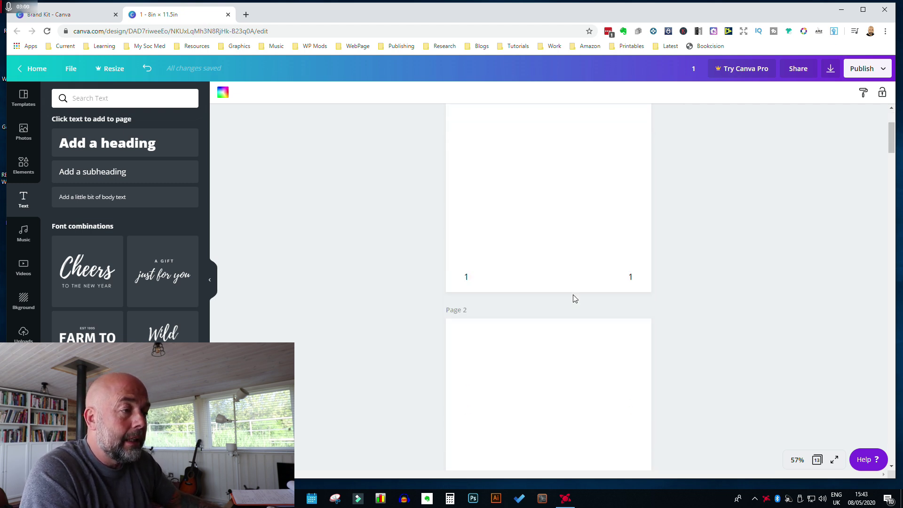
{"action": "left_click", "coordinate": [473, 274]}
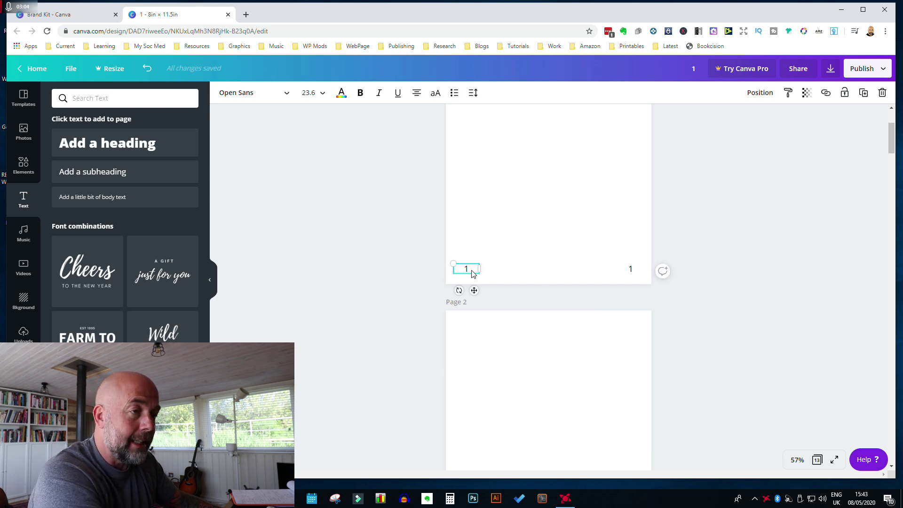
{"action": "key", "text": "Delete"}
Remove page 2's right number and page 3's left number so corners alternate.
{"action": "scroll", "coordinate": [656, 429], "scroll_direction": "down", "scroll_amount": 2}
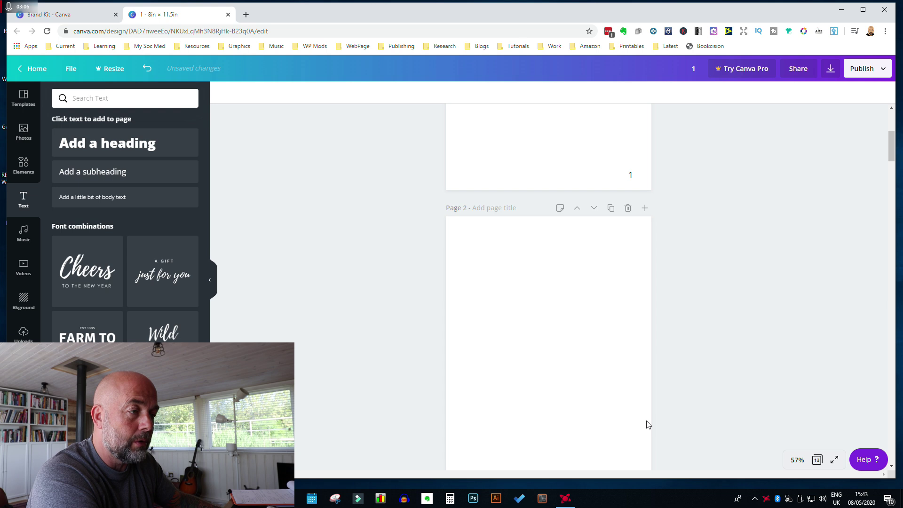
{"action": "scroll", "coordinate": [616, 370], "scroll_direction": "down", "scroll_amount": 7}
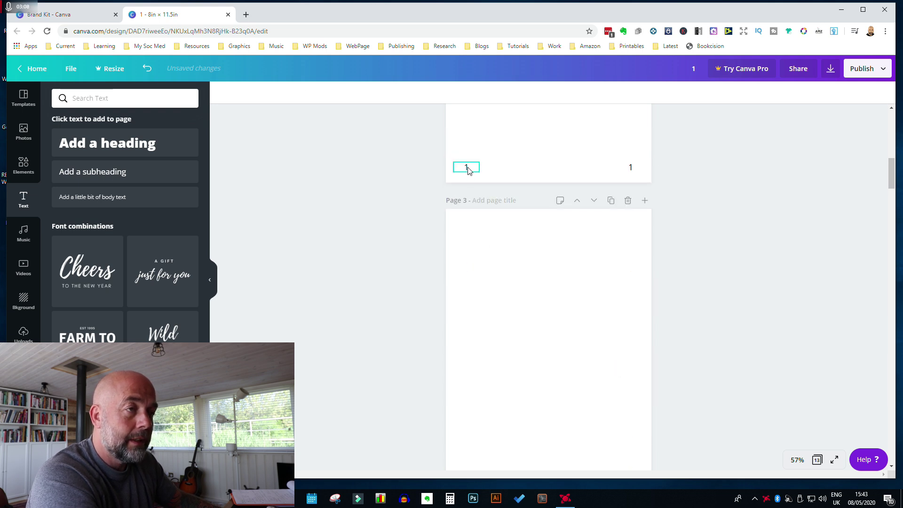
{"action": "left_click", "coordinate": [468, 168]}
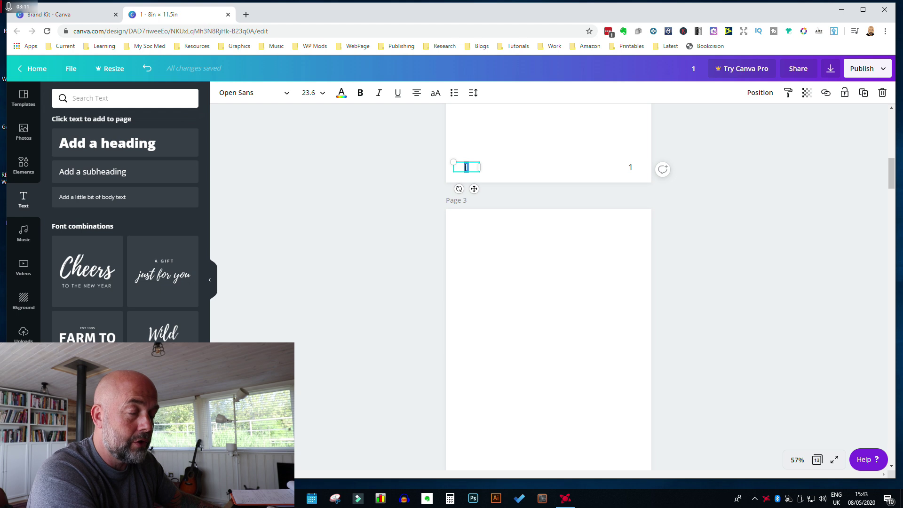
{"action": "left_click", "coordinate": [630, 167]}
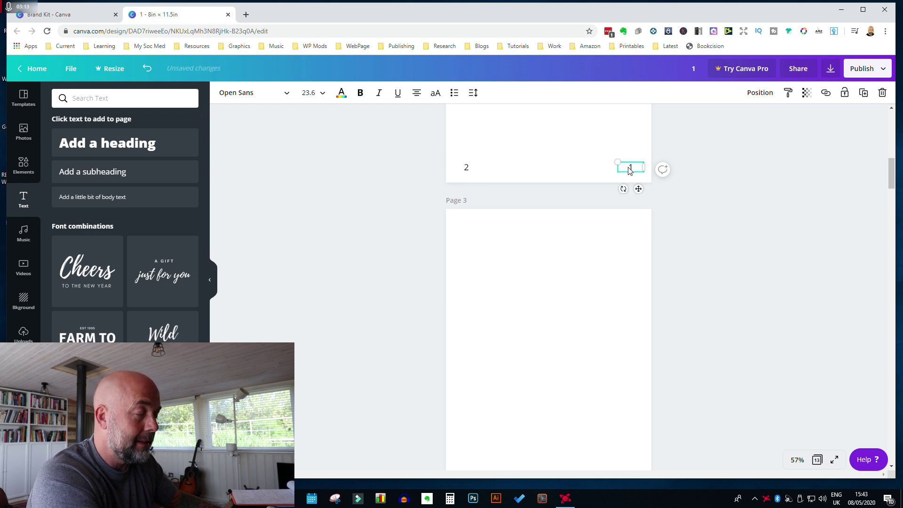
{"action": "key", "text": "Delete"}
{"action": "scroll", "coordinate": [590, 370], "scroll_direction": "down", "scroll_amount": 1}
{"action": "scroll", "coordinate": [589, 370], "scroll_direction": "down", "scroll_amount": 4}
{"action": "left_click", "coordinate": [630, 253]}
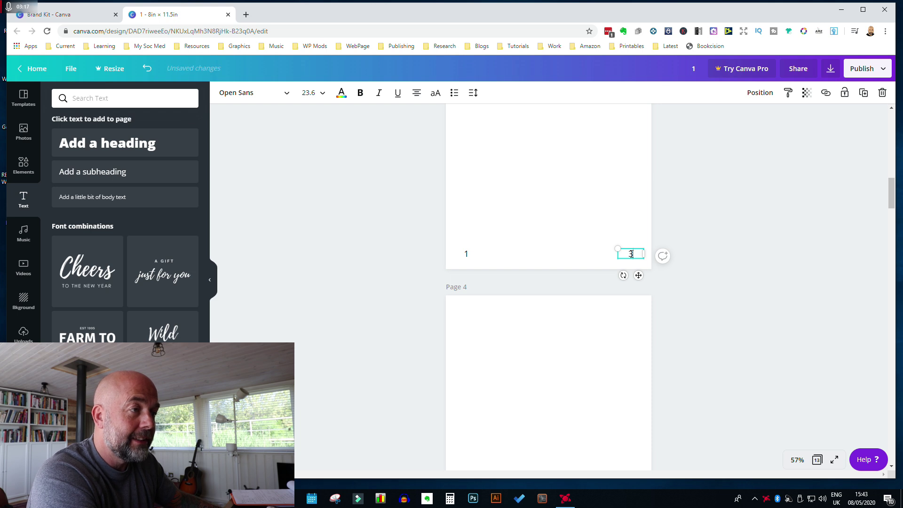
{"action": "left_click", "coordinate": [466, 254]}
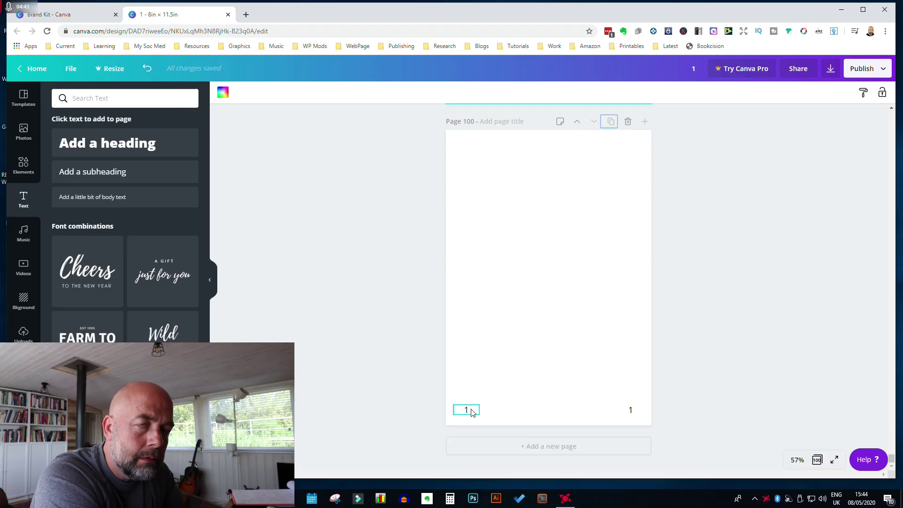
Change page 100's left-corner number to 100 and select its right-corner number.
{"action": "double_click", "coordinate": [472, 410]}
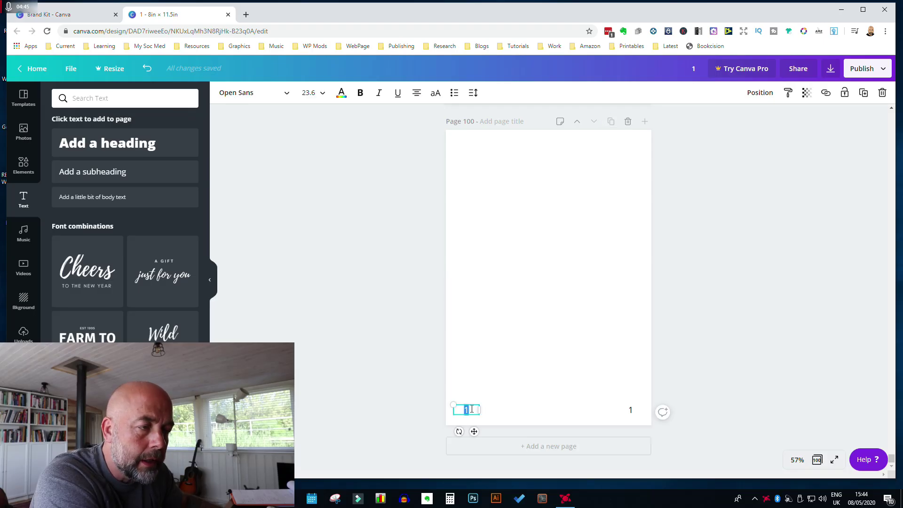
{"action": "type", "text": "100"}
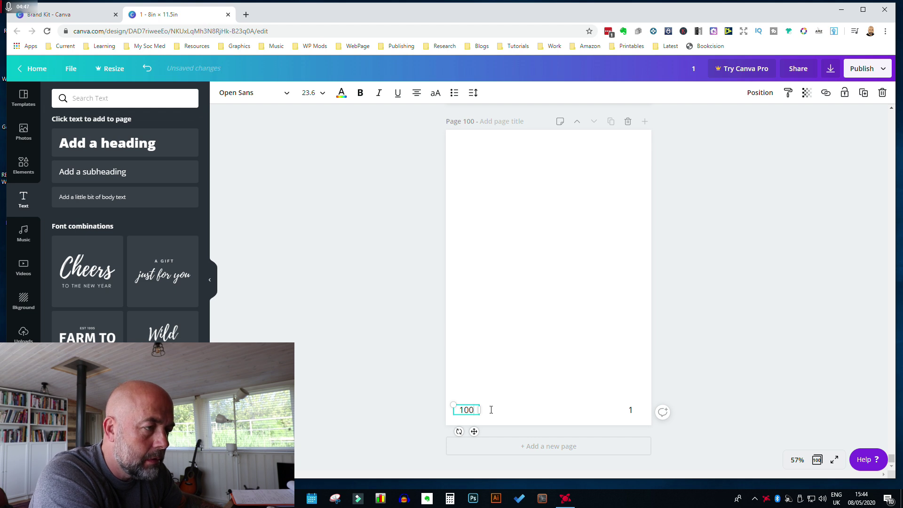
{"action": "left_click", "coordinate": [630, 410]}
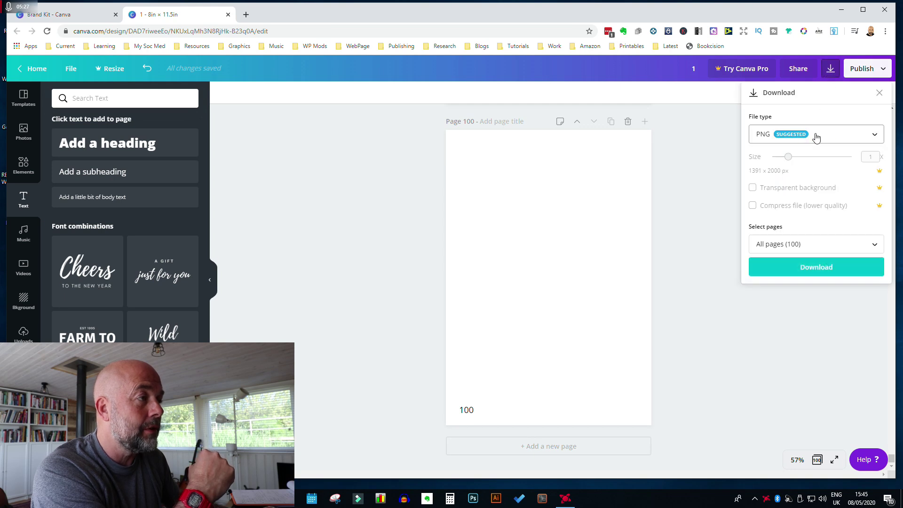
Set the download file type to PDF print and close the download settings.
{"action": "left_click", "coordinate": [821, 135]}
{"action": "left_click", "coordinate": [772, 219]}
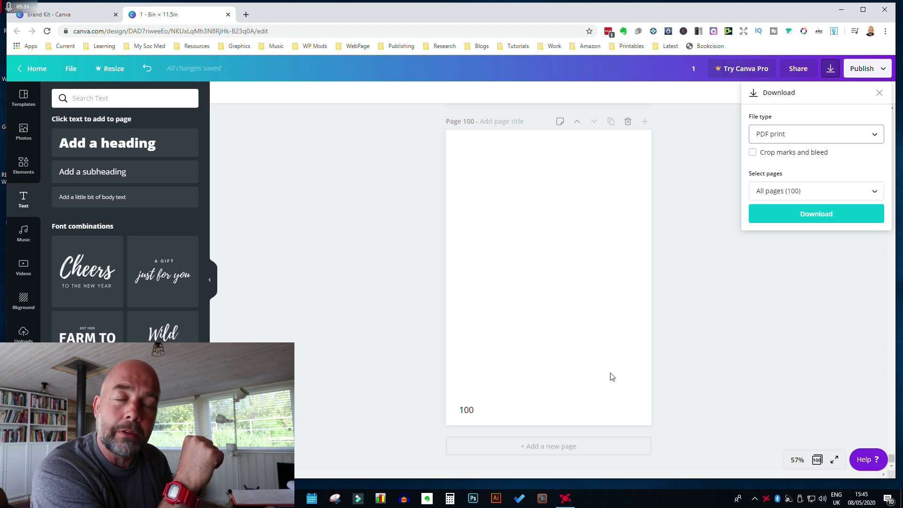
{"action": "left_click", "coordinate": [762, 330]}
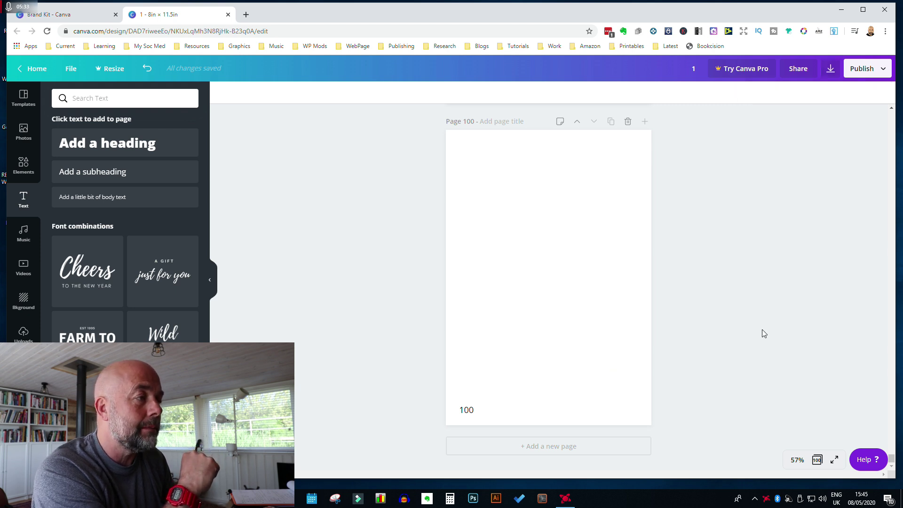